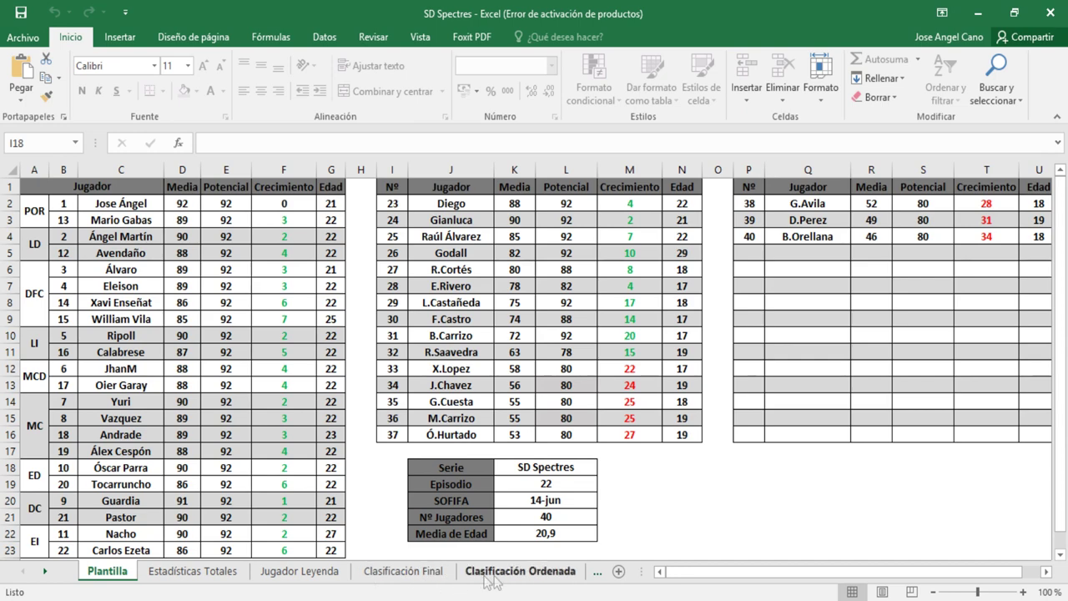
- Review the per-season player statistics on the Estadísticas T1, Estadísticas T2 and Estadísticas T3 sheets
left_click(46, 572)
left_click(46, 571)
left_click(46, 571)
left_click(46, 571)
left_click(46, 571)
left_click(265, 570)
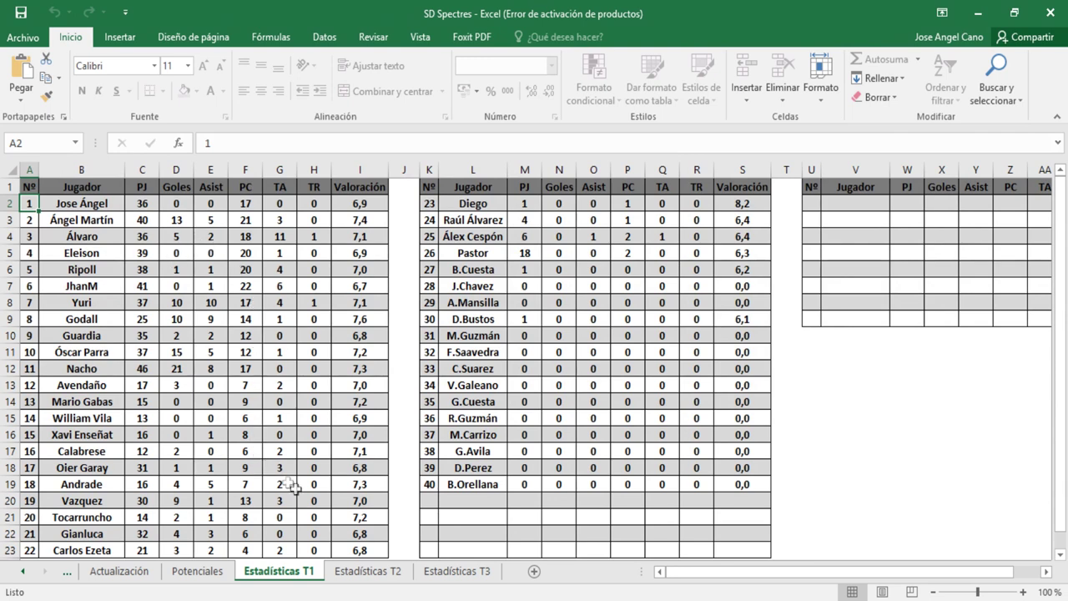
left_click(372, 575)
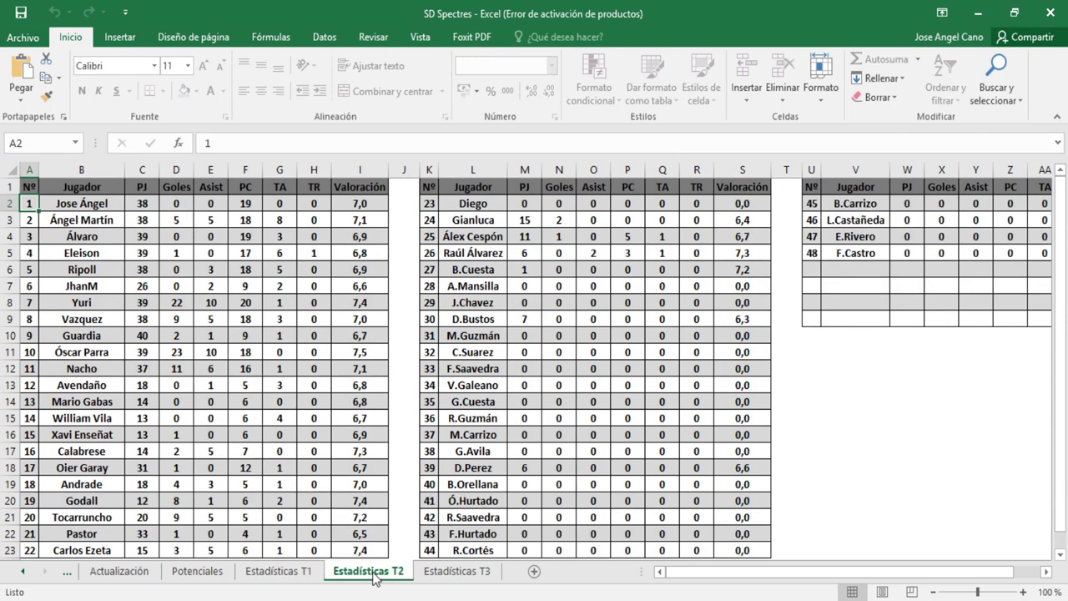
left_click(417, 576)
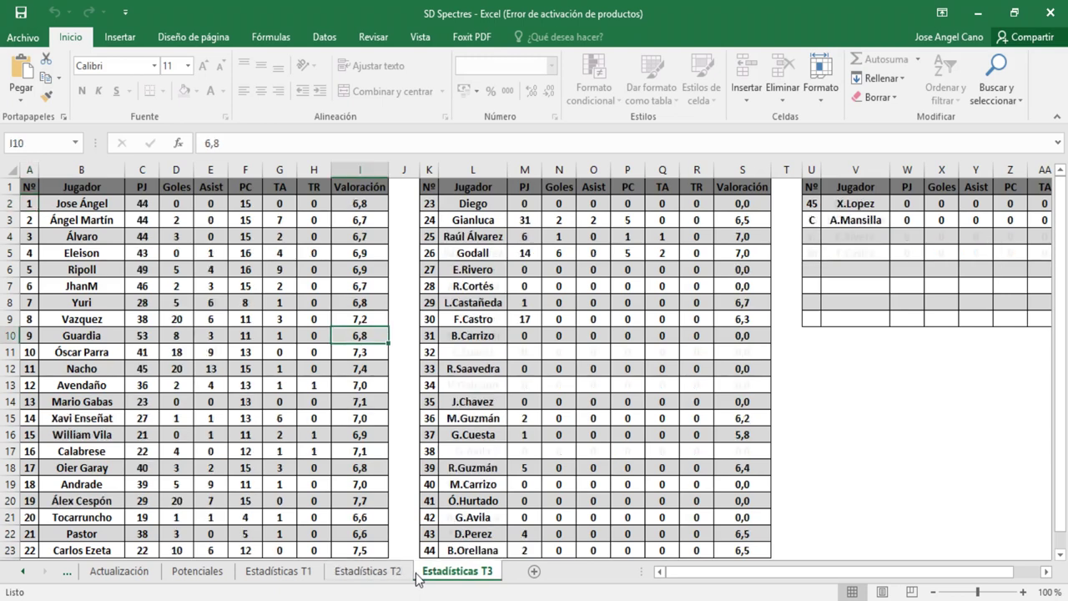
- Go back to the Estadísticas Totales sheet to view the players' combined statistics
left_click(23, 572)
left_click(22, 572)
left_click(23, 572)
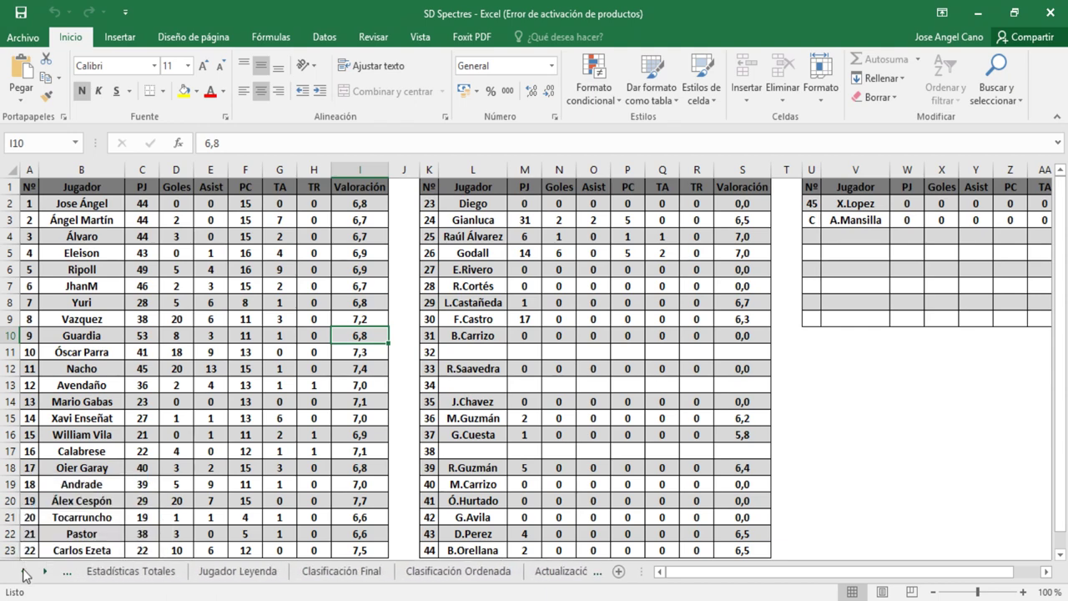
left_click(23, 572)
left_click(174, 572)
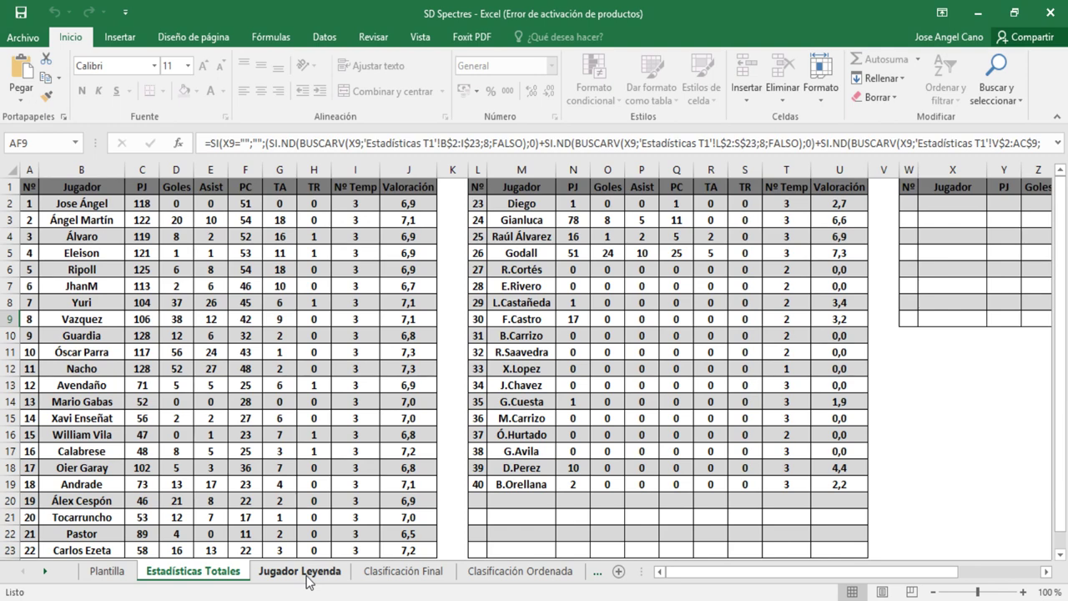
- Examine the Jugador Leyenda sheet, comparing the per-match player columns with the Gls/P, As/P, PC/P, Valoración and Valoración Partido award tables
left_click(300, 572)
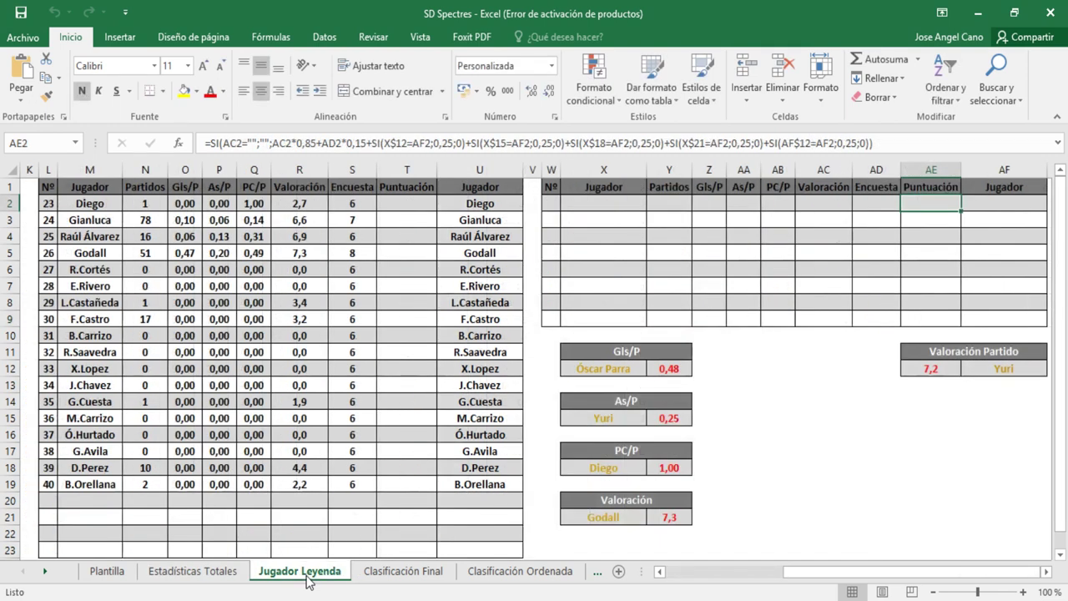
left_click_drag(776, 573, 656, 581)
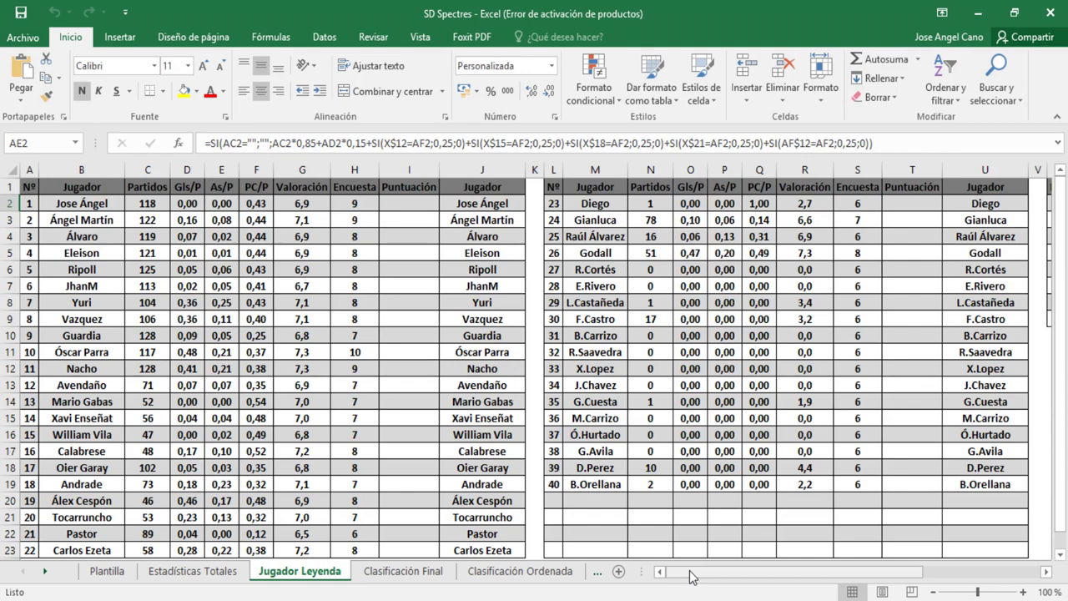
mouse_move(690, 576)
left_mouse_down()
mouse_move(784, 577)
mouse_move(679, 579)
left_mouse_up()
left_click_drag(699, 577, 821, 576)
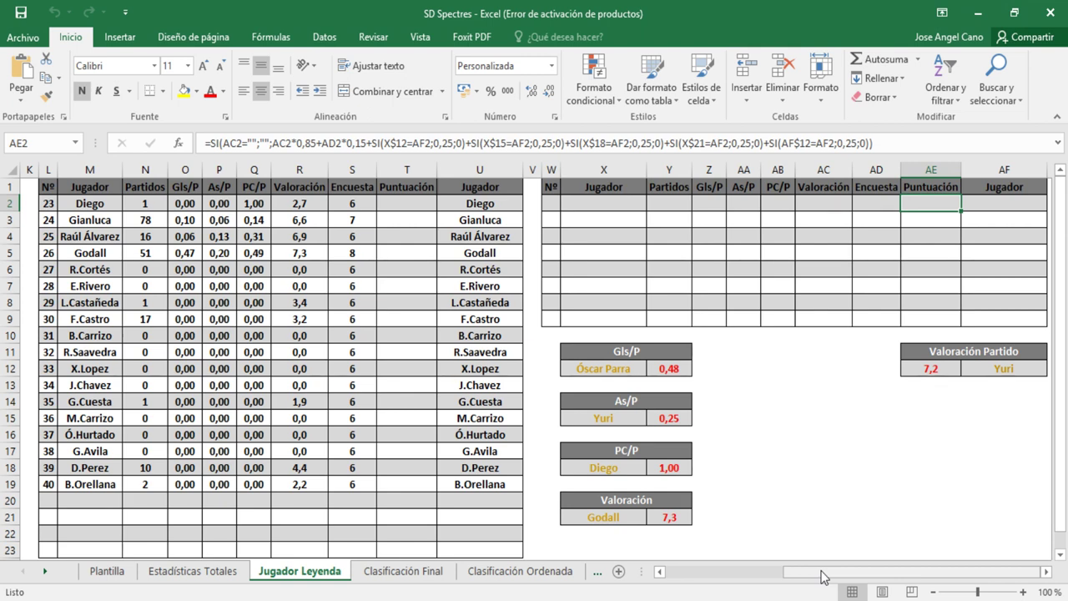
left_click_drag(822, 576, 703, 593)
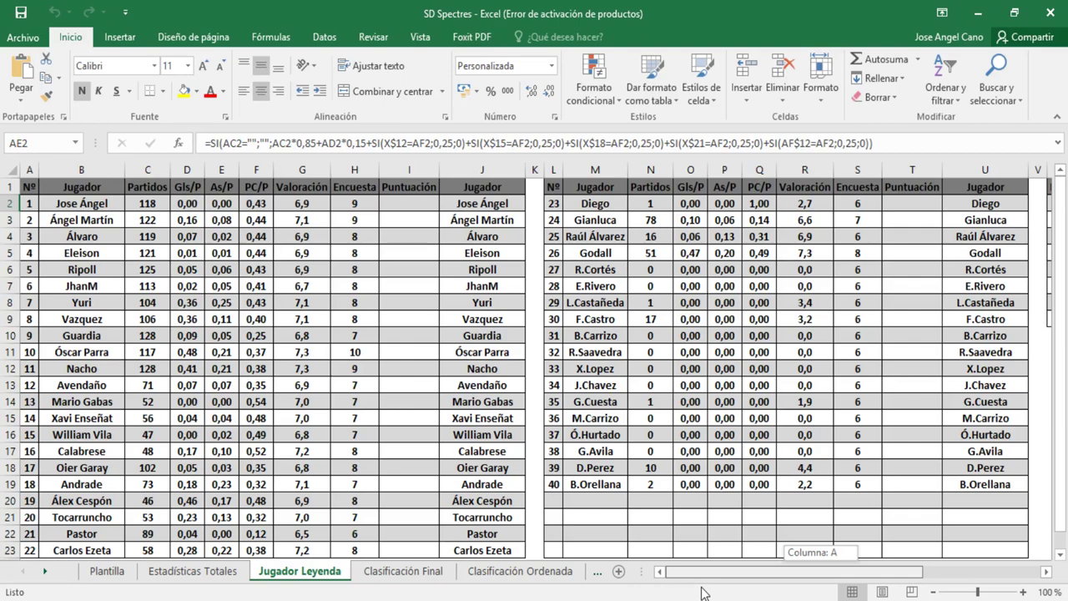
left_click_drag(703, 593, 820, 575)
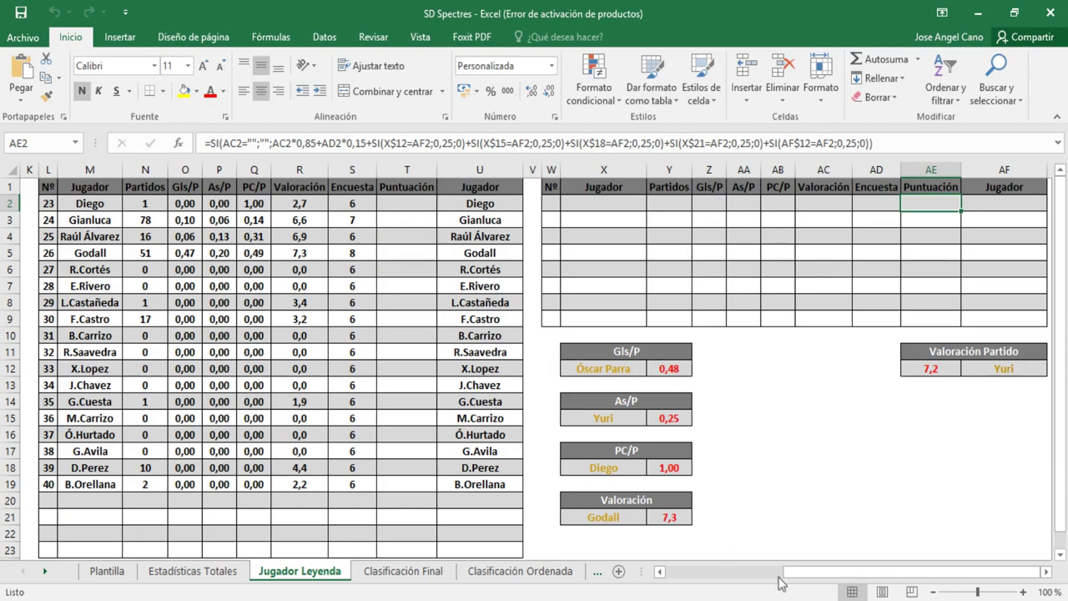
left_click_drag(793, 581, 672, 586)
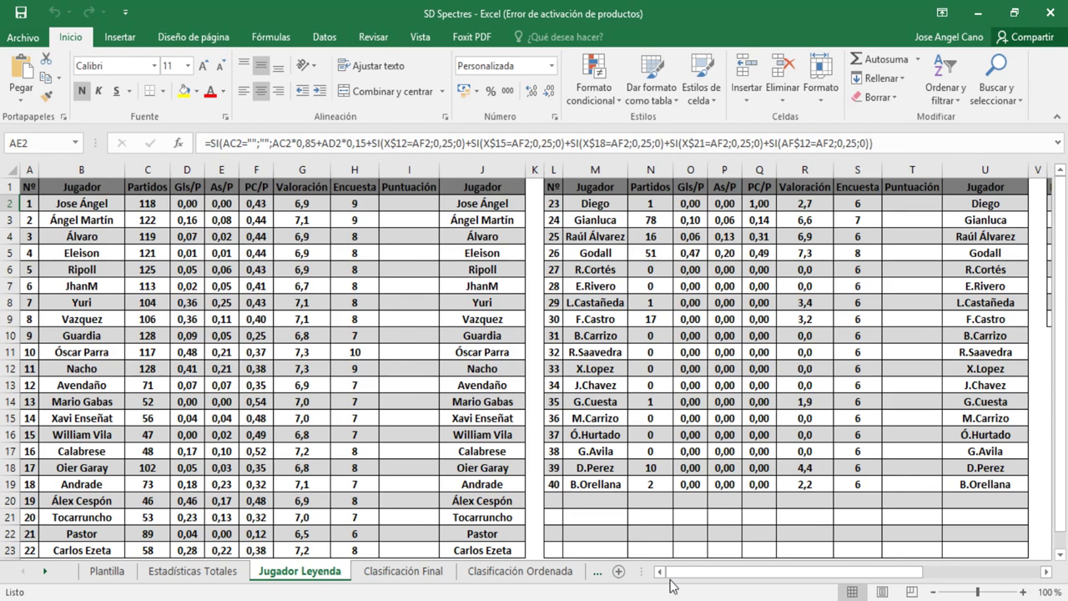
left_click_drag(671, 572, 794, 572)
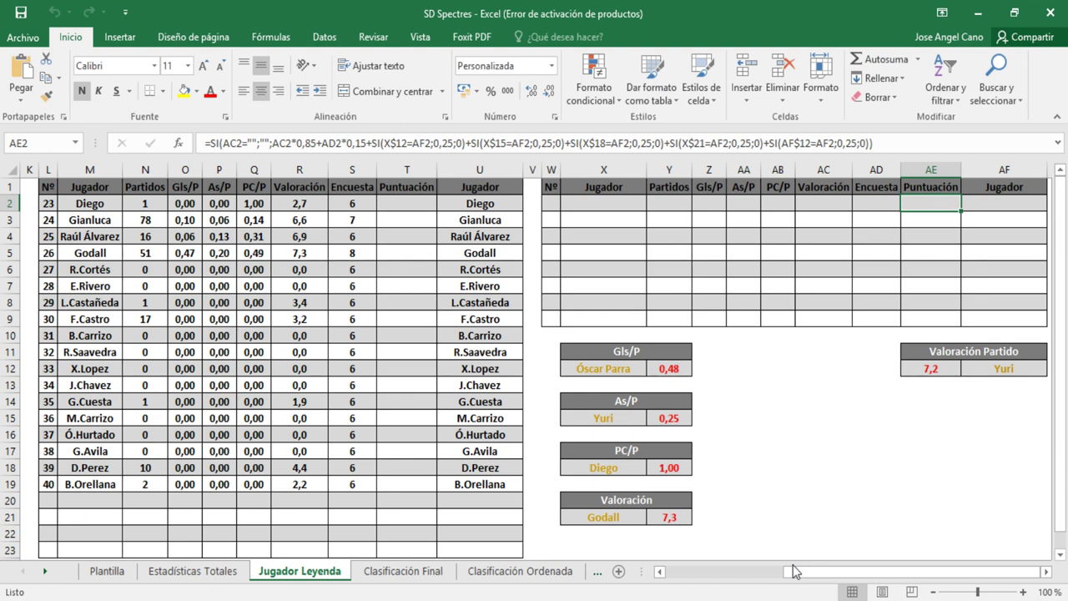
left_click_drag(792, 571, 672, 575)
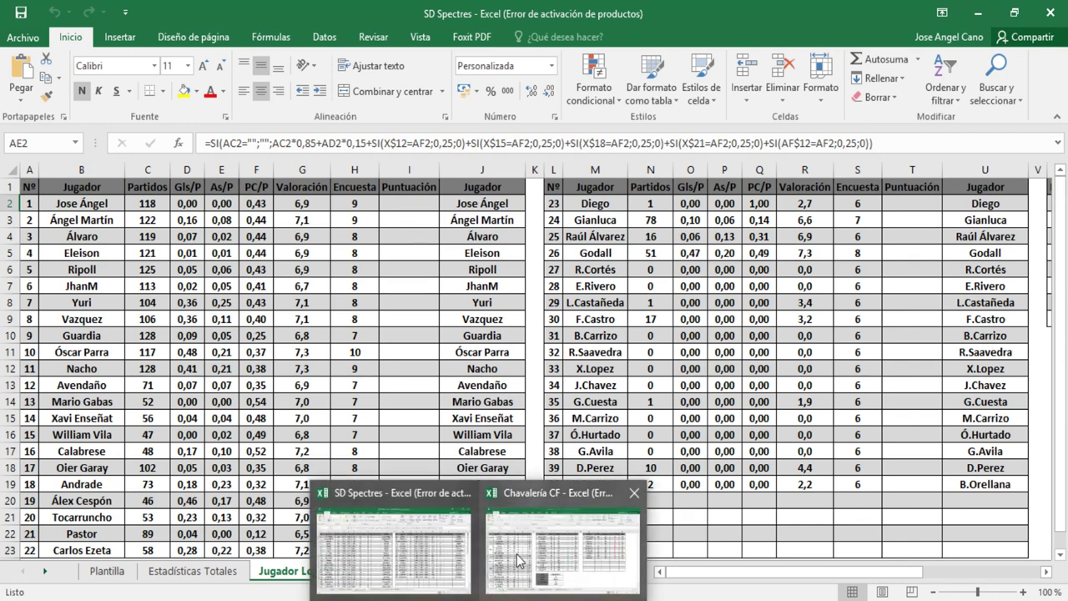
- Switch to the Chavalería CF workbook and examine its Estadísticas Totales and Jugador Leyenda sheets, including the award tables
left_click(516, 553)
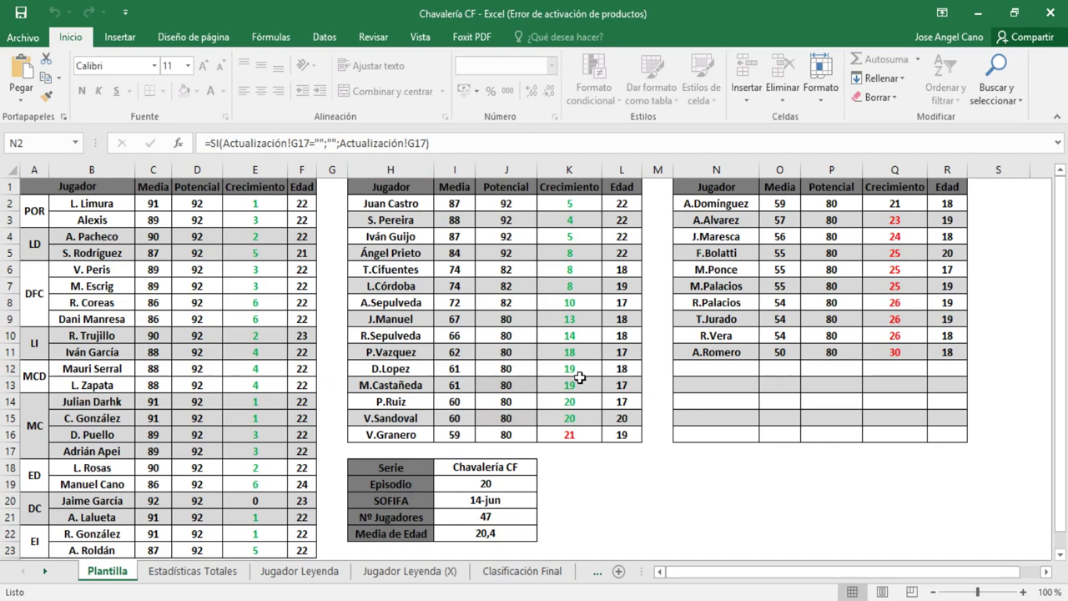
left_click(240, 579)
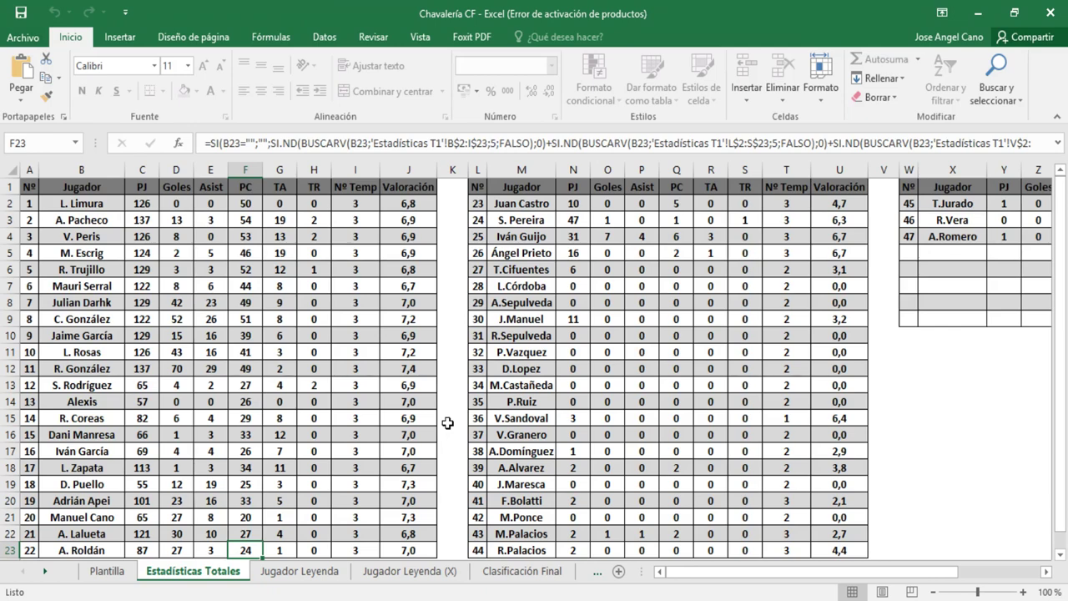
left_click(302, 571)
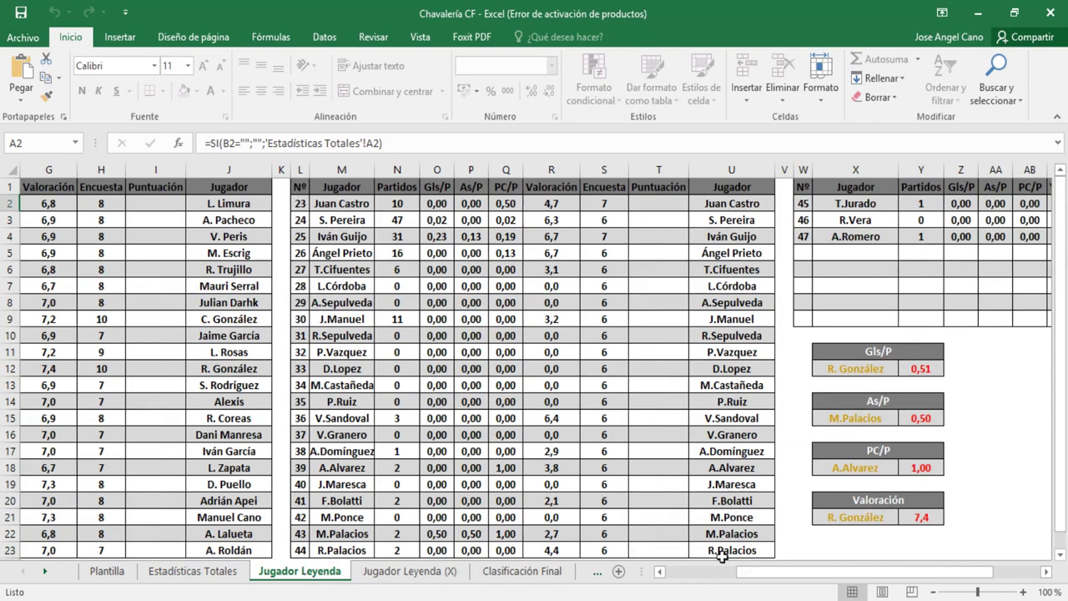
left_click_drag(755, 572, 682, 581)
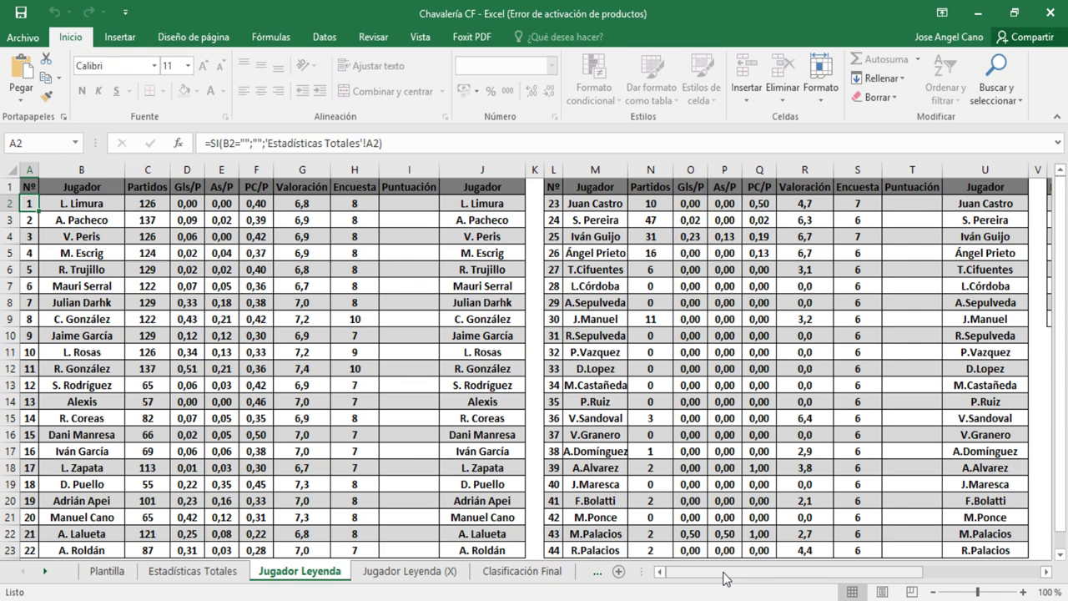
left_click_drag(726, 578, 848, 574)
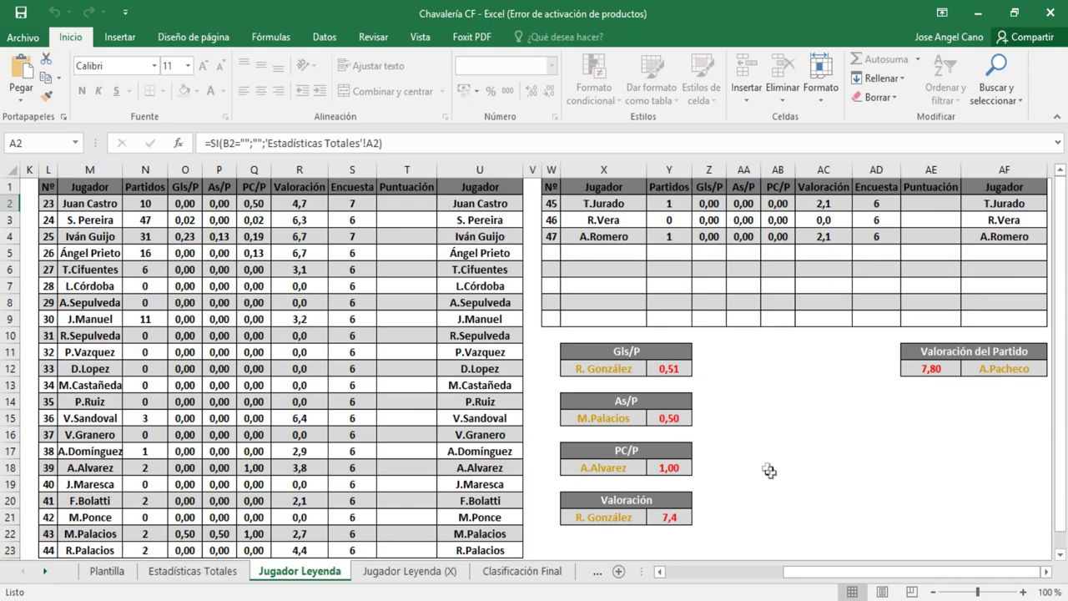
left_click_drag(806, 573, 853, 545)
- Examine the reduced player list and award tables on the Jugador Leyenda (X) sheet
left_click(413, 569)
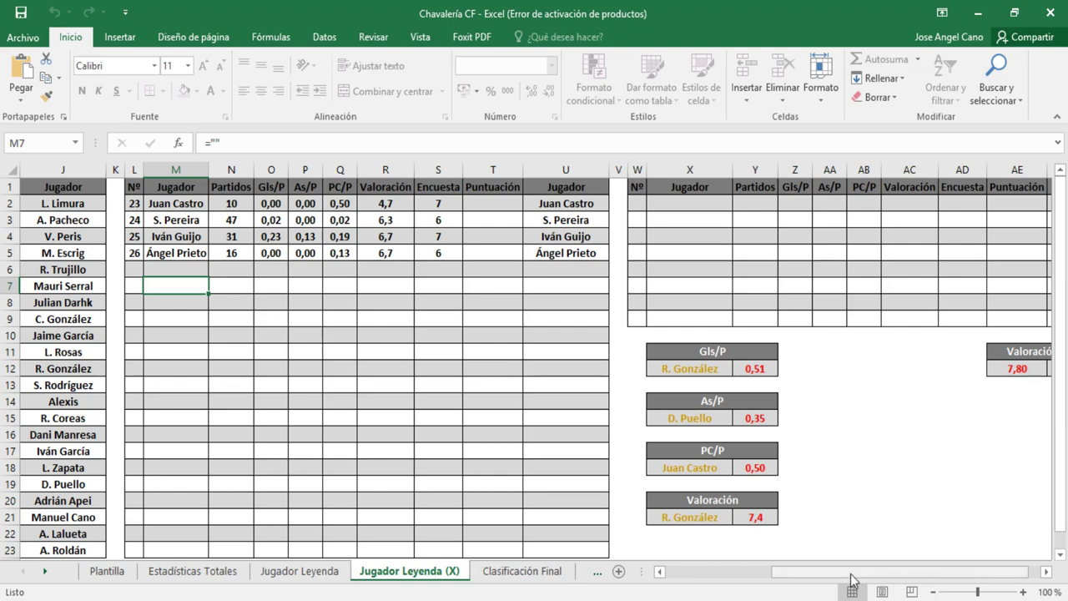
left_click_drag(851, 578, 869, 576)
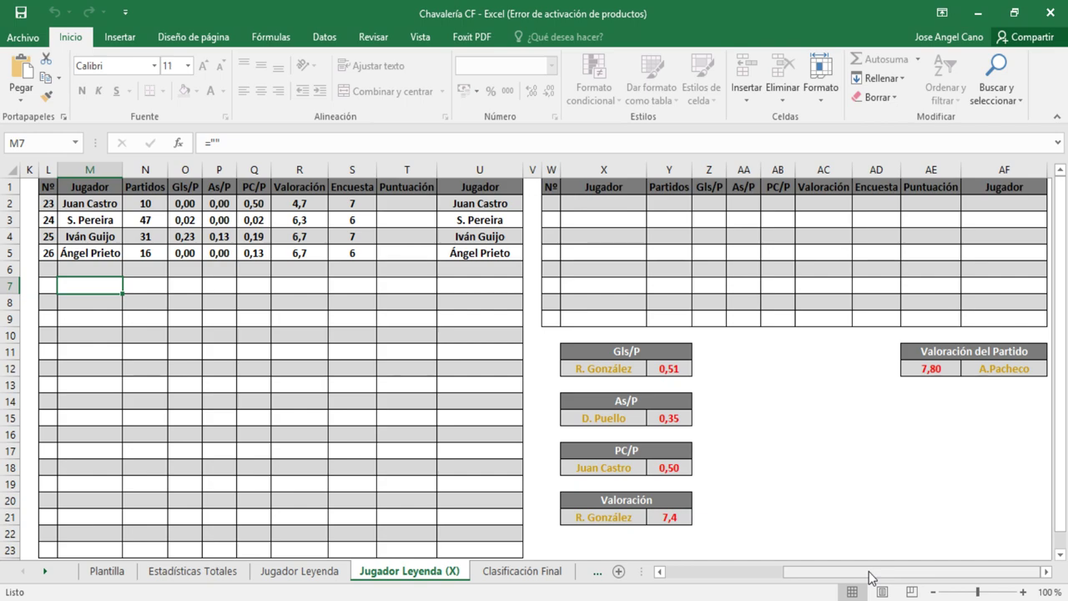
mouse_move(859, 577)
left_mouse_down()
mouse_move(732, 593)
mouse_move(868, 580)
left_mouse_up()
- Open the Clasificación Ordenada sheet to view the sorted scores and the Jugadores de Leyenda table
left_click(45, 570)
left_click(45, 571)
left_click(45, 571)
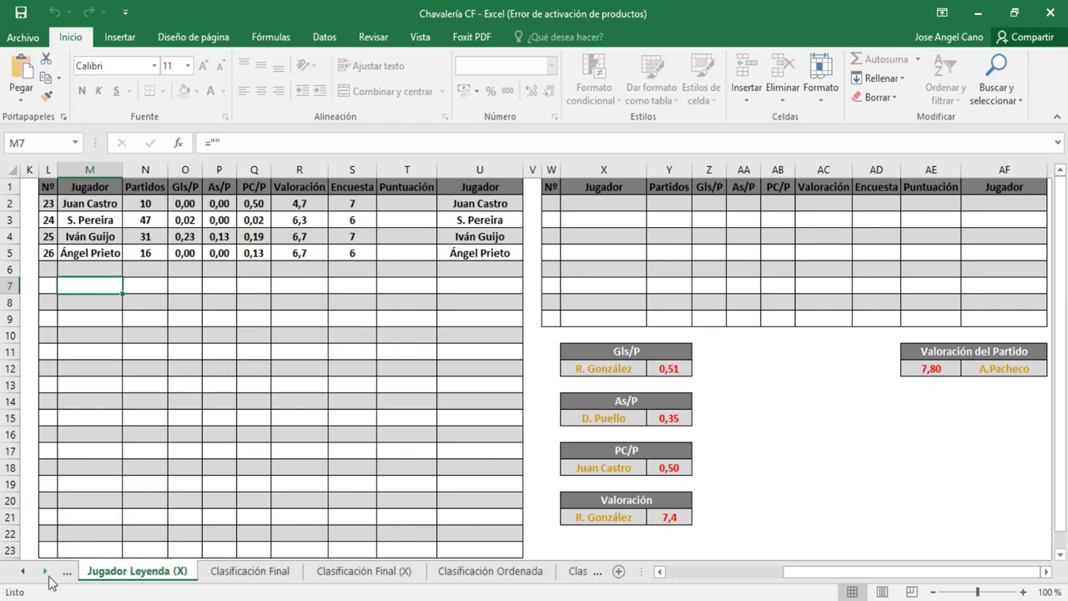
left_click(47, 574)
left_click(48, 574)
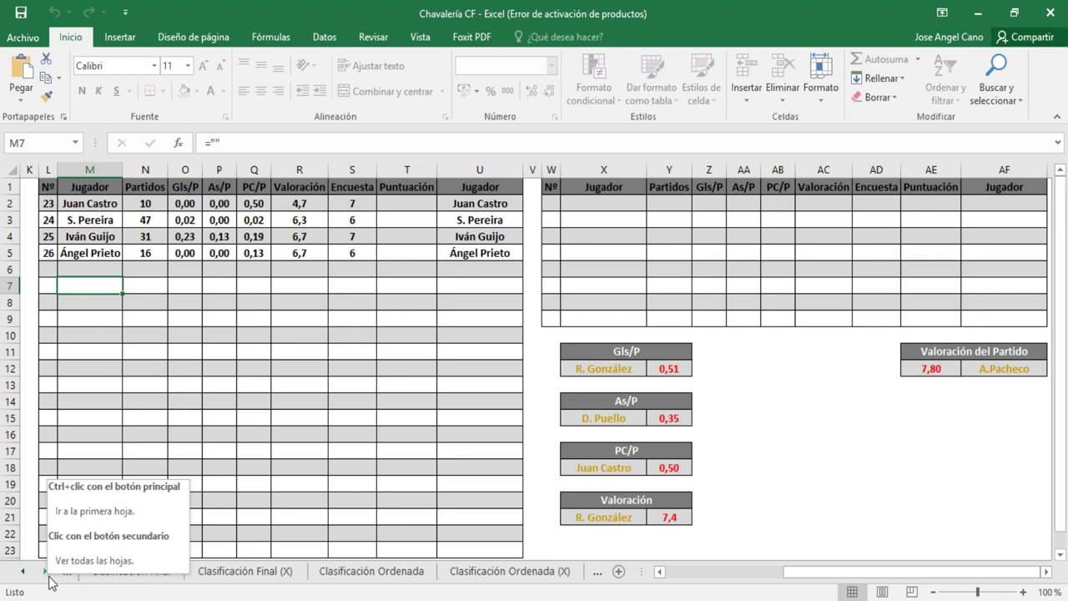
left_click(402, 574)
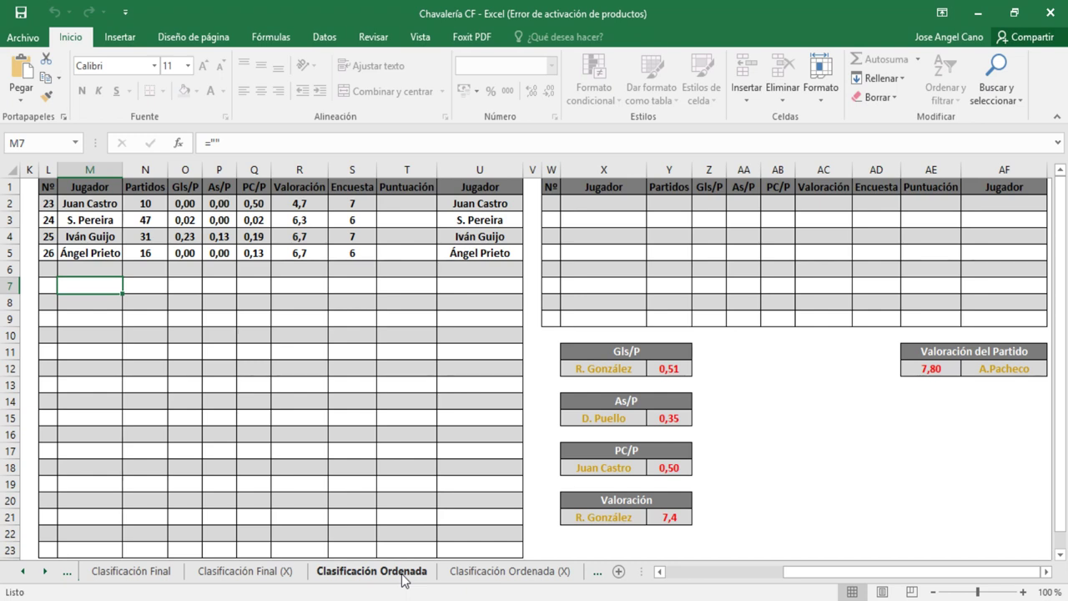
left_click(450, 579)
left_click(432, 581)
left_click(442, 581)
left_click(399, 582)
left_click(397, 573)
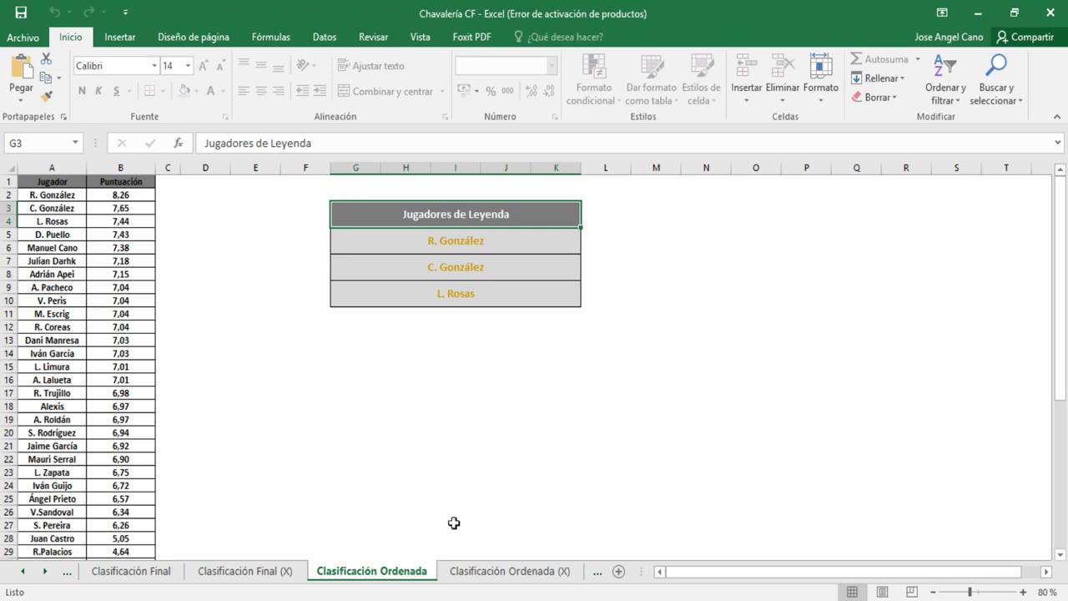
- Compare the Jugadores de Leyenda tables on the Clasificación Ordenada and Clasificación Ordenada (X) sheets
left_click(465, 572)
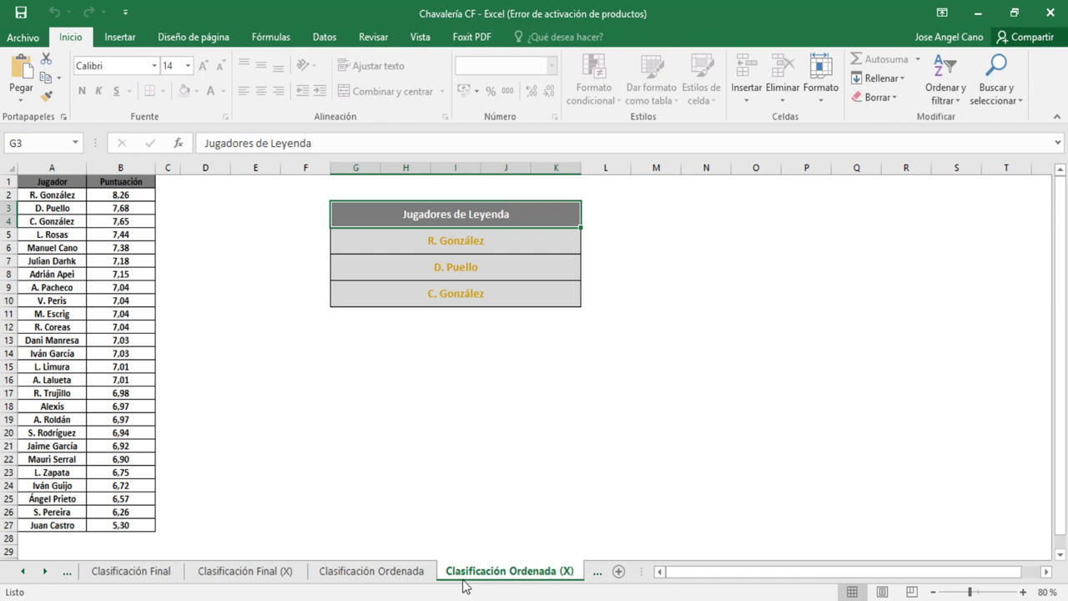
left_click(427, 582)
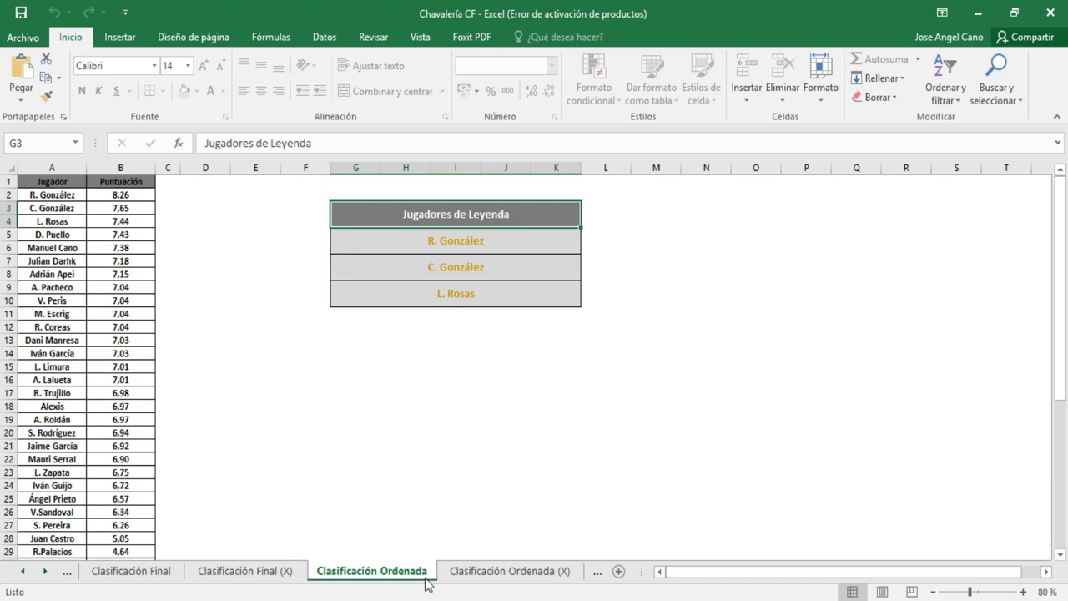
left_click(473, 580)
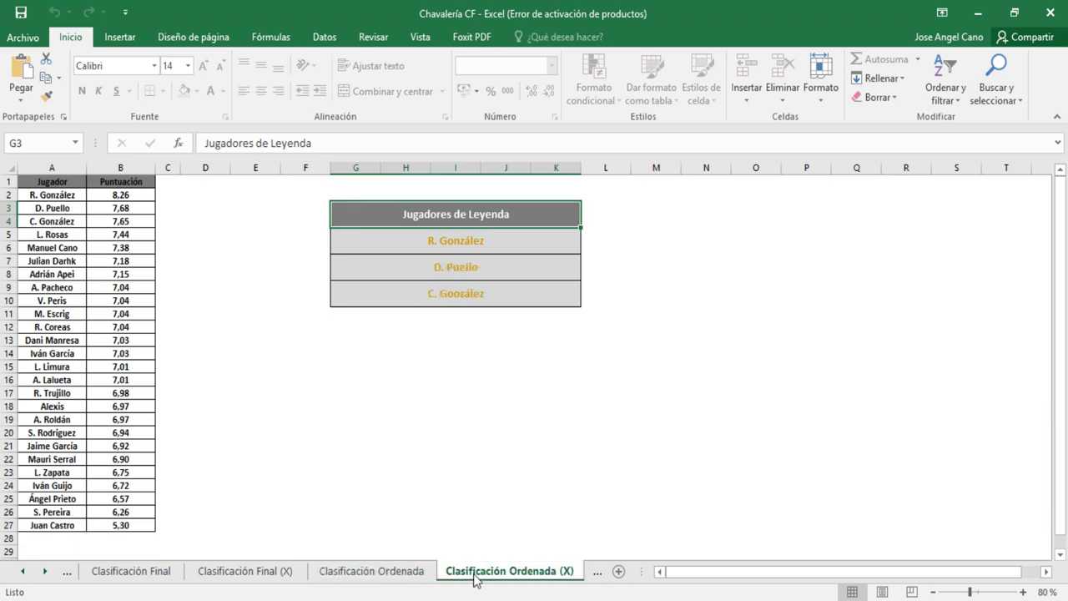
left_click(408, 580)
- Look through Clasificación Final and Clasificación Final (X), and recheck the legend players on both Clasificación Ordenada sheets
left_click(140, 572)
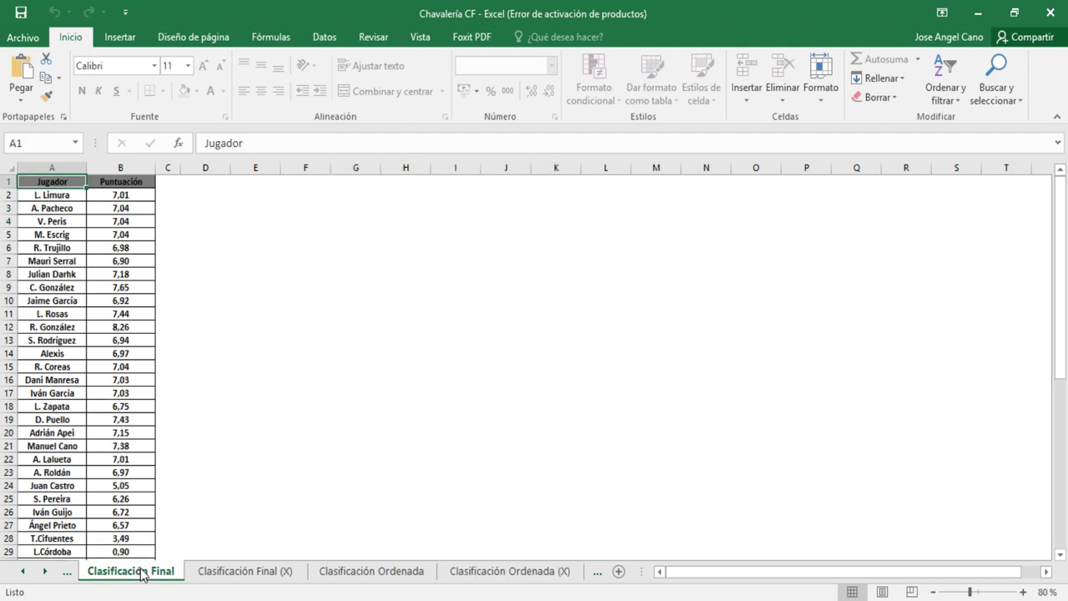
left_click(241, 571)
left_click(376, 572)
left_click(471, 576)
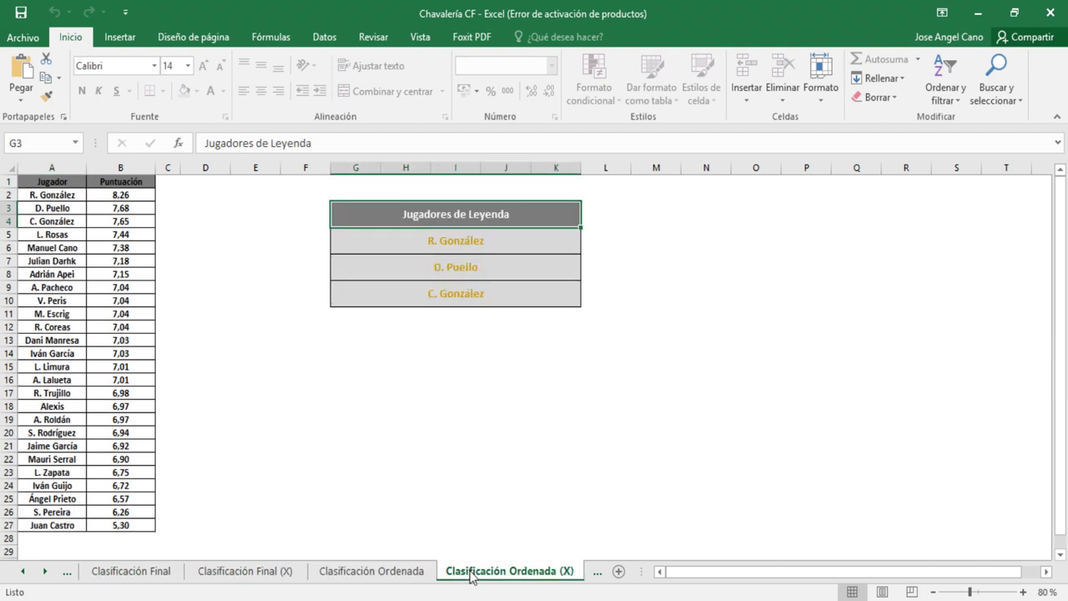
left_click(407, 575)
left_click(457, 581)
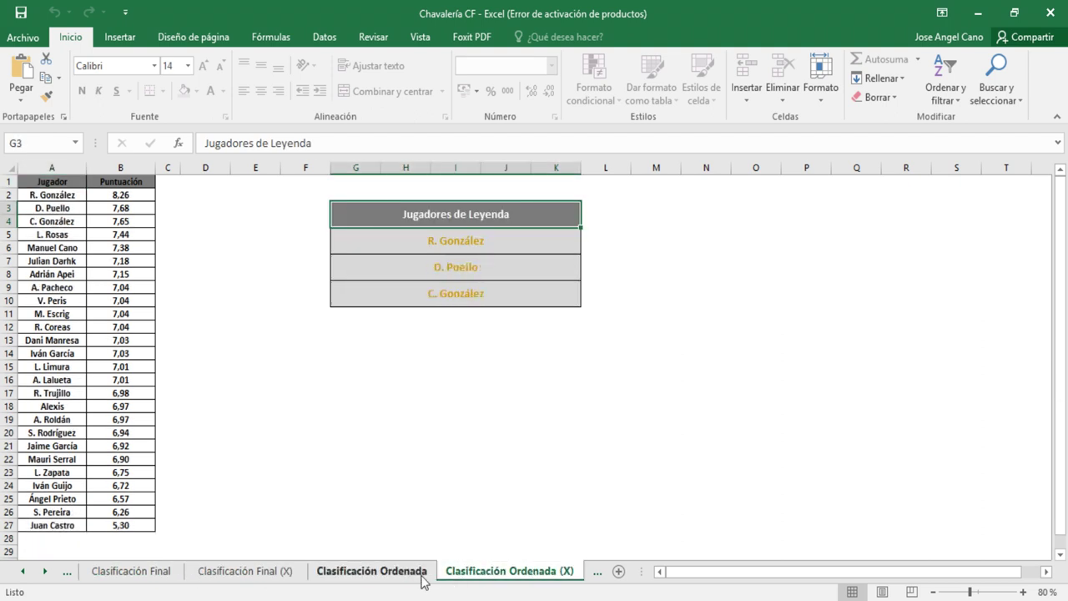
left_click(423, 578)
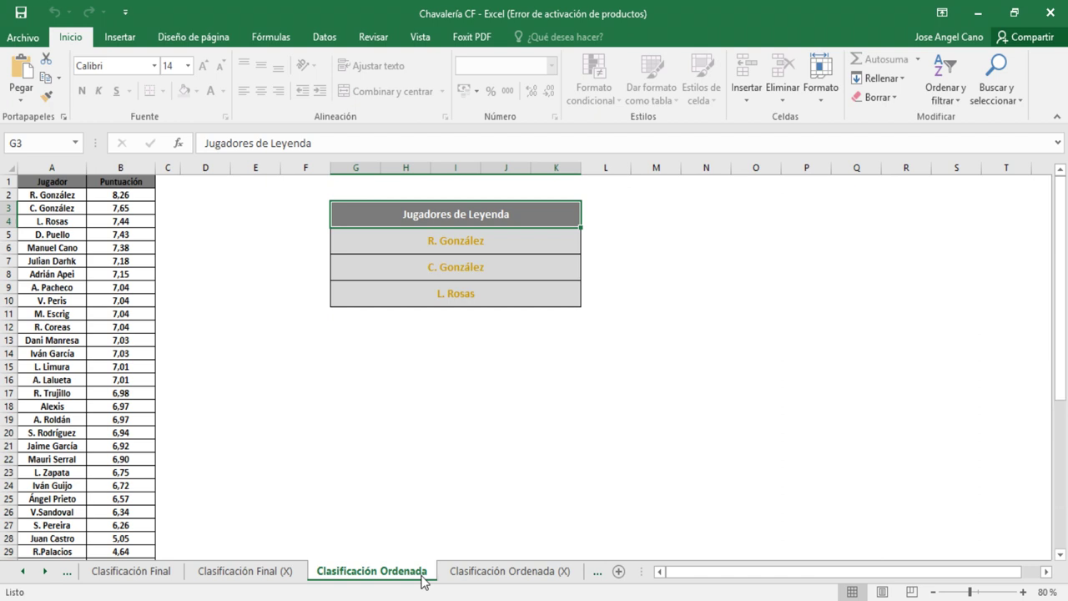
left_click(463, 577)
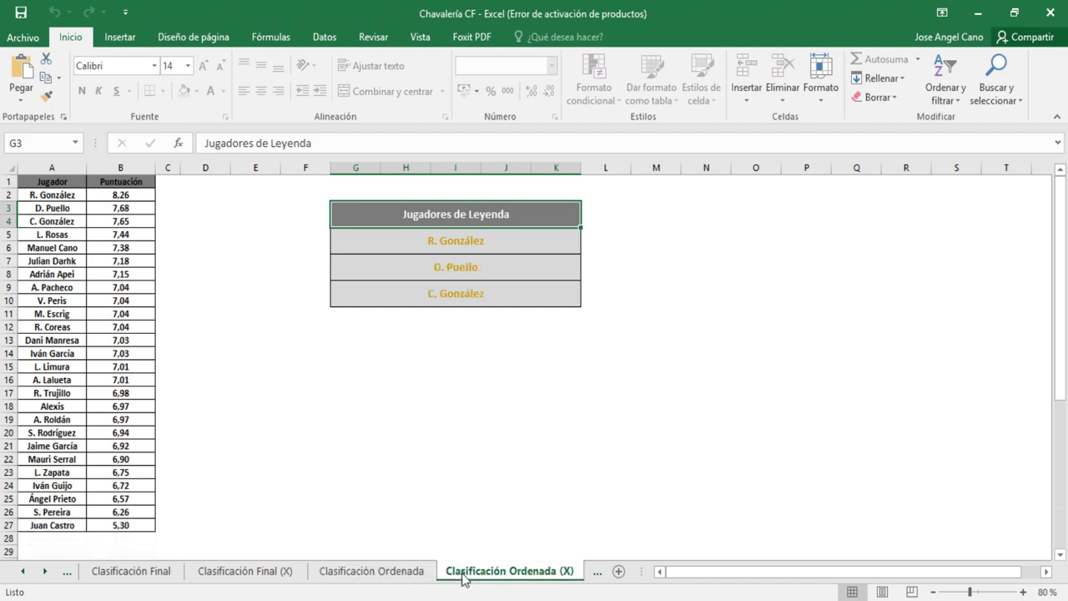
left_click(398, 575)
- Switch back to the SD Spectres workbook and view the award tables on its Jugador Leyenda sheet
mouse_move(479, 599)
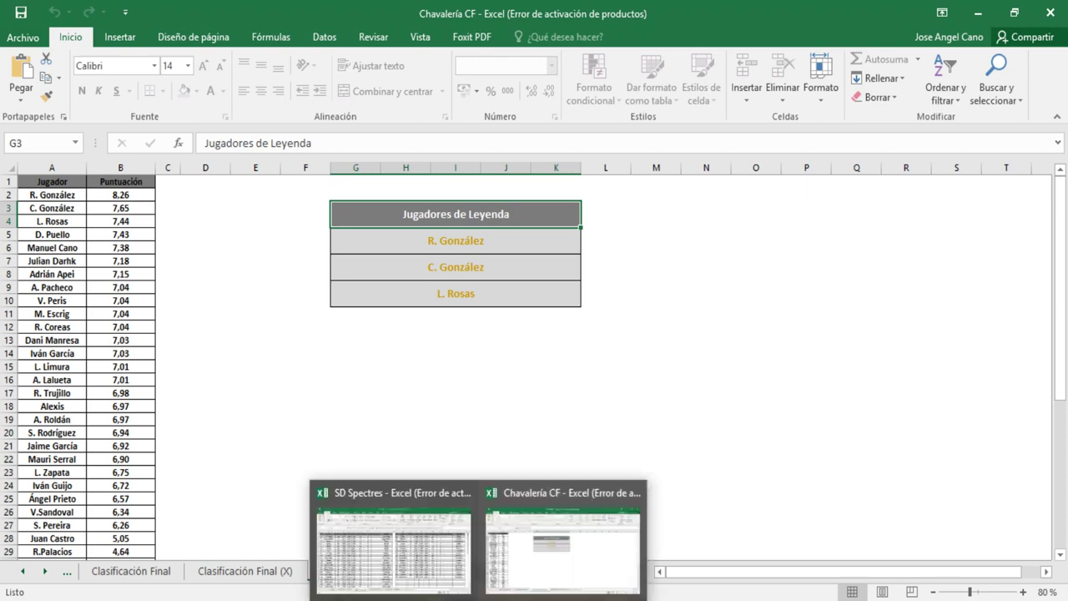
left_click(435, 586)
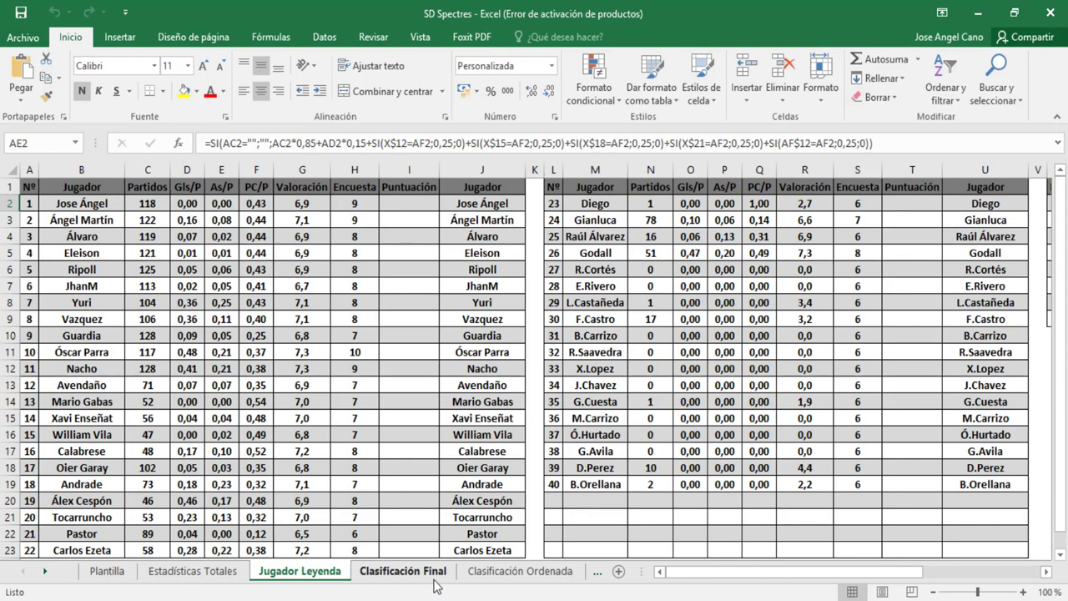
left_click_drag(784, 573, 915, 560)
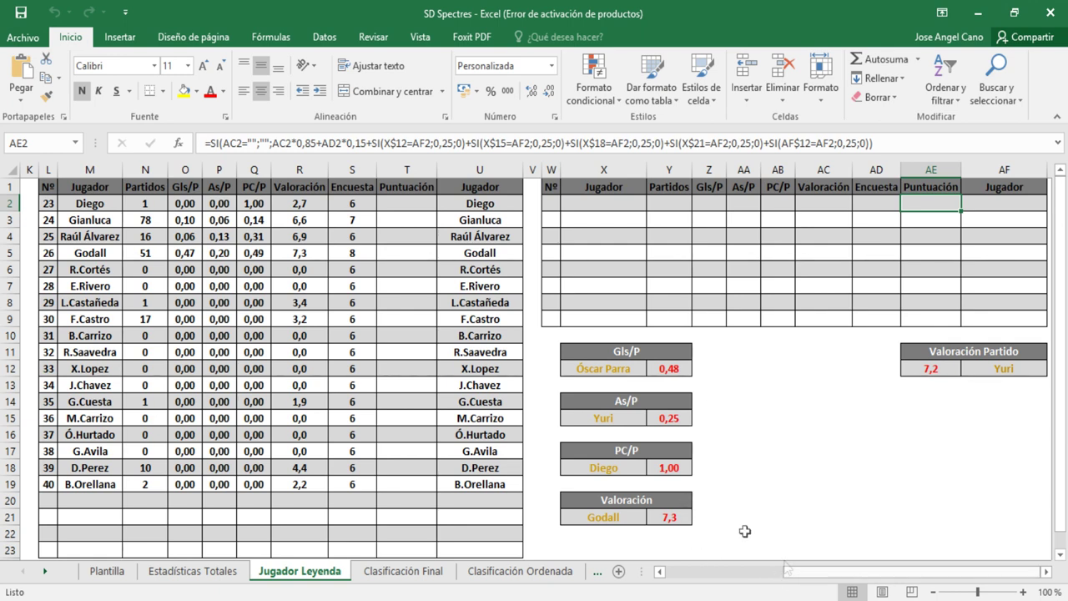
- Compare the Jugadores de Leyenda ranking on Clasificación Ordenada with the player statistics and award tables across the Jugador Leyenda sheet
left_click(484, 572)
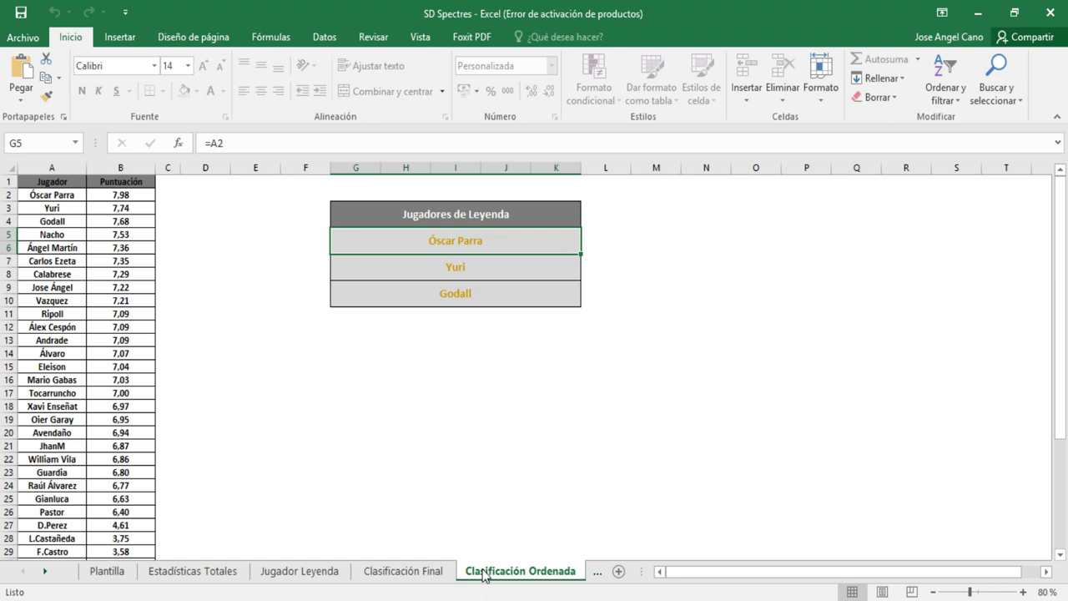
left_click(328, 576)
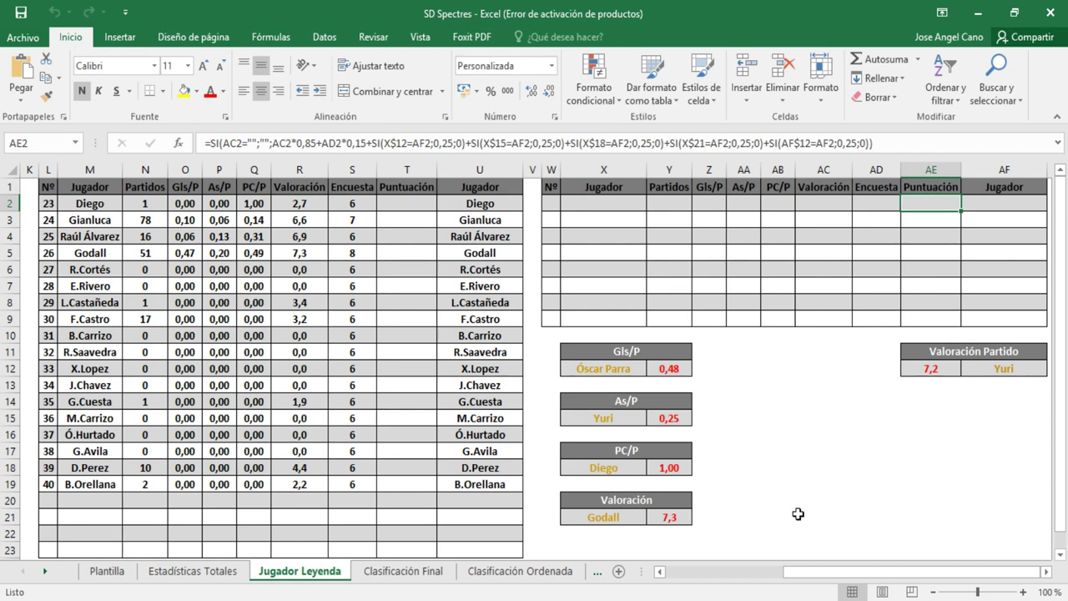
left_click_drag(851, 574, 773, 590)
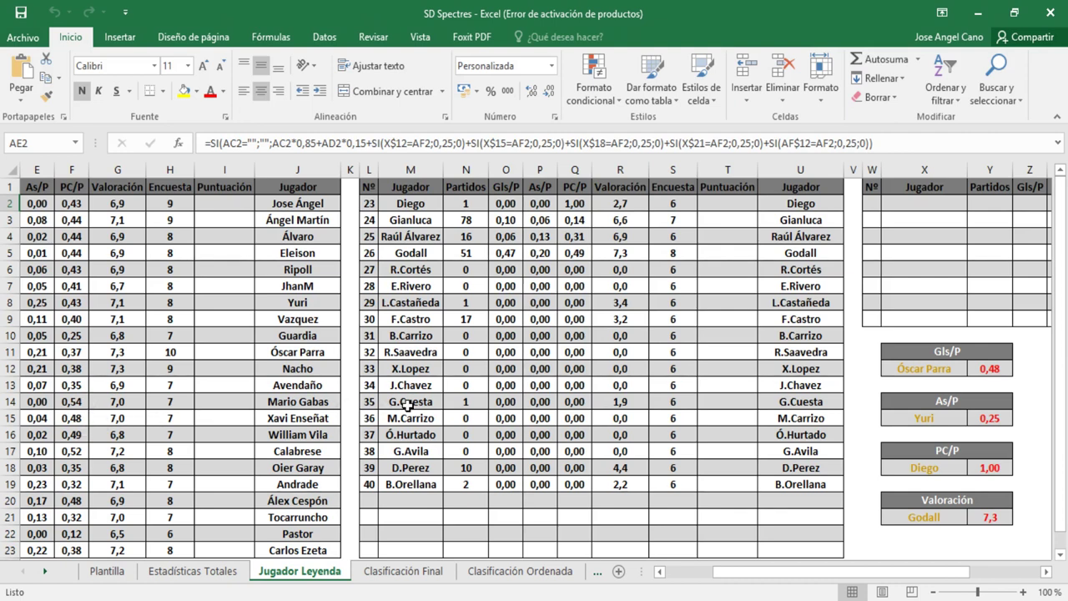
left_click_drag(751, 573, 675, 592)
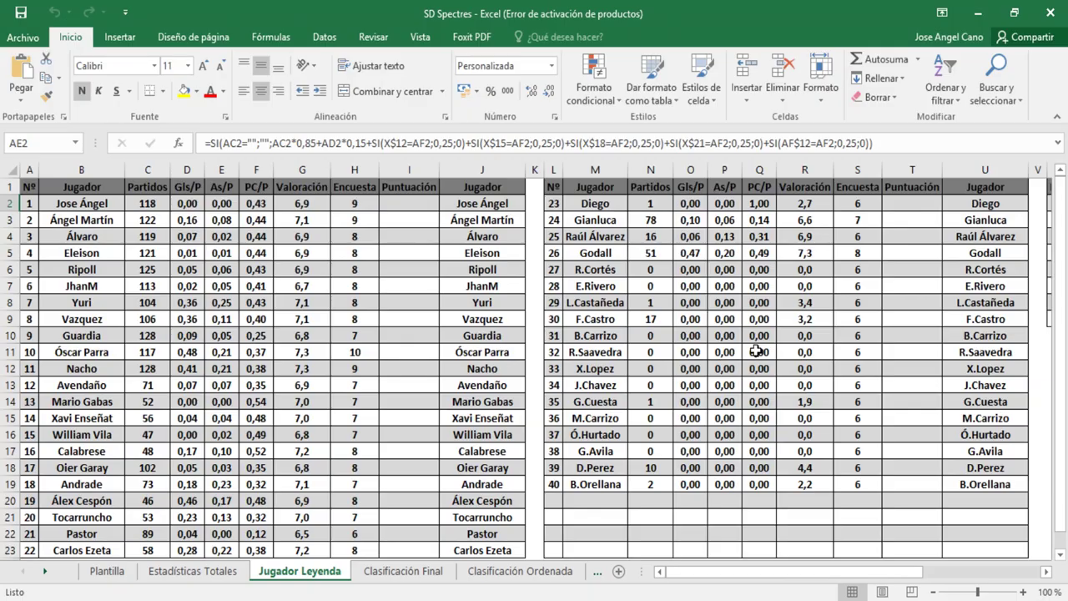
left_click_drag(723, 572, 824, 592)
left_click(498, 577)
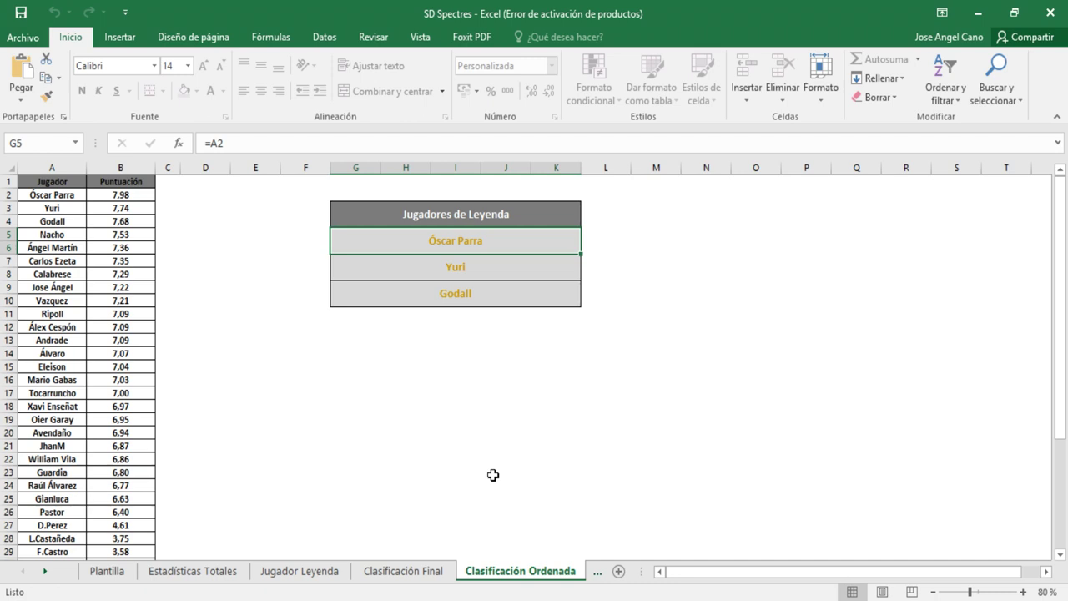
key("alt+Tab")
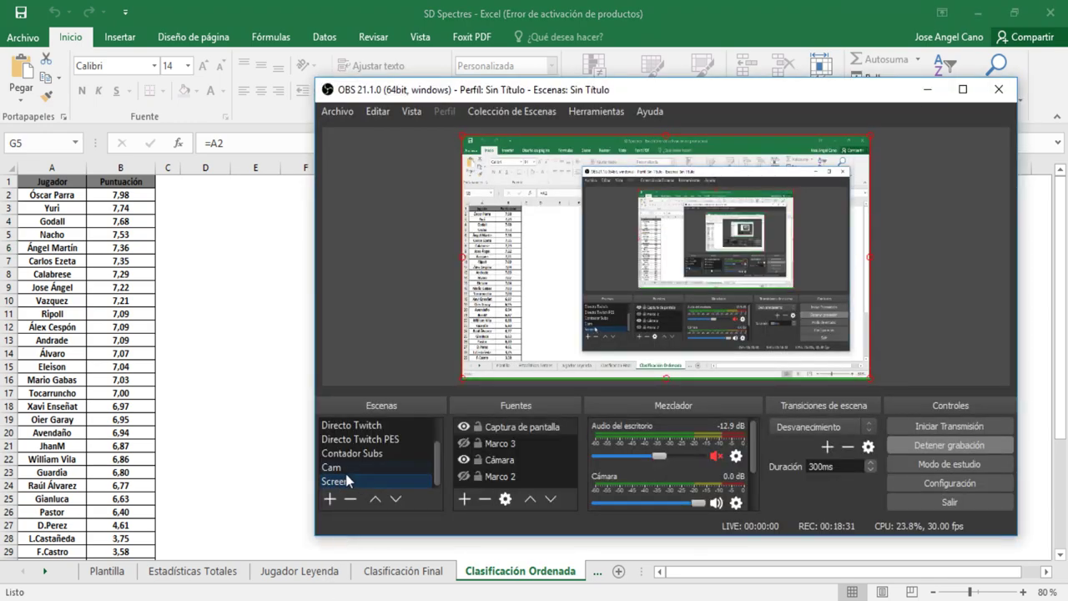